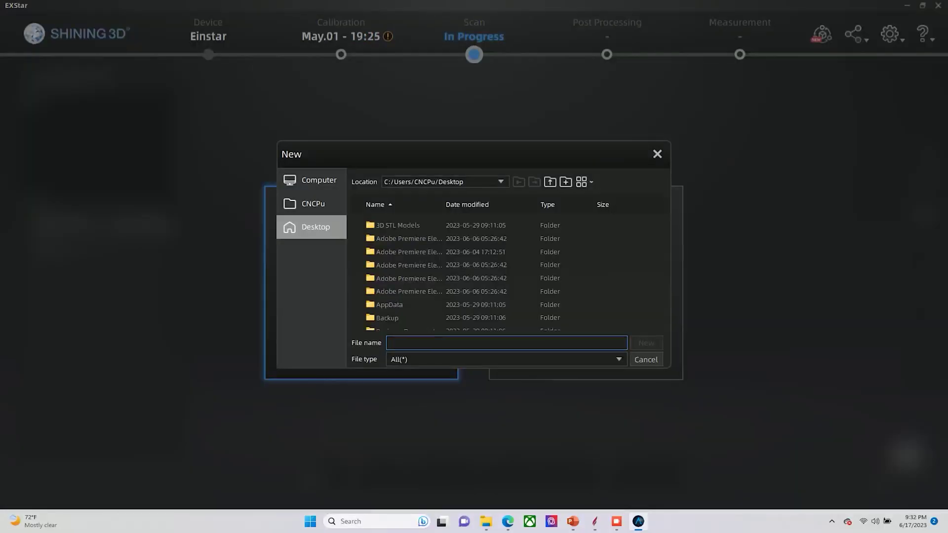
# Step: Recreate the Pengo Scan project, replacing the existing one, with Global Markers alignment
pyautogui.scroll(-5, 509, 278)
pyautogui.scroll(3, 508, 278)
pyautogui.scroll(-3, 509, 278)
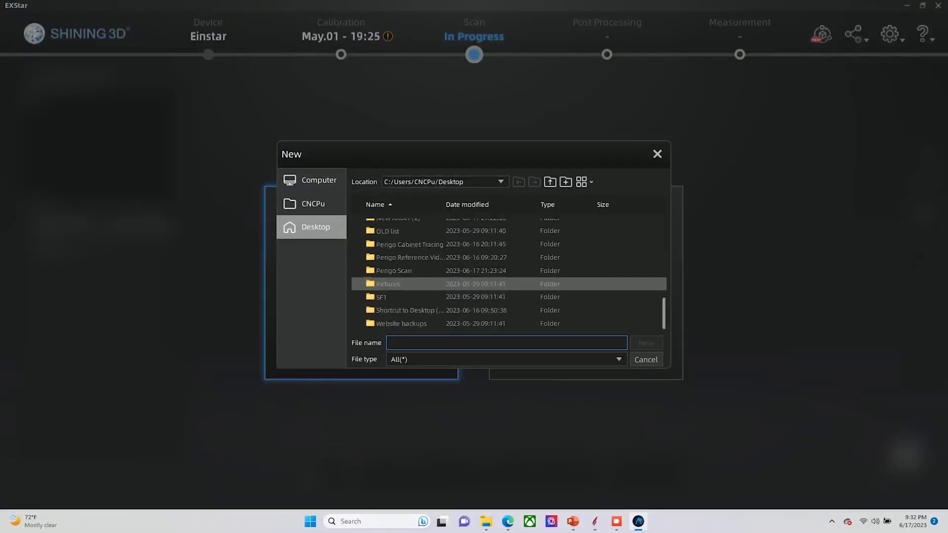
pyautogui.click(394, 271)
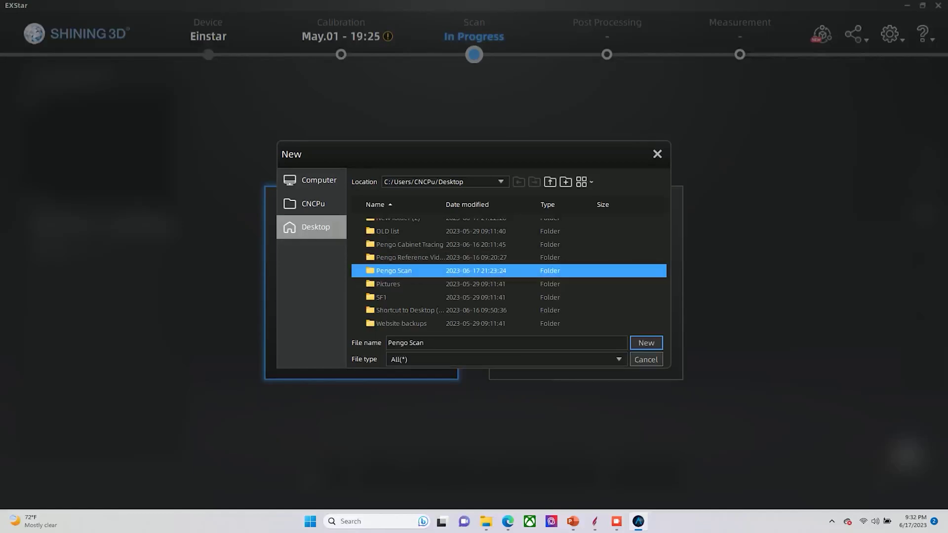
pyautogui.click(647, 343)
pyautogui.press('Return')
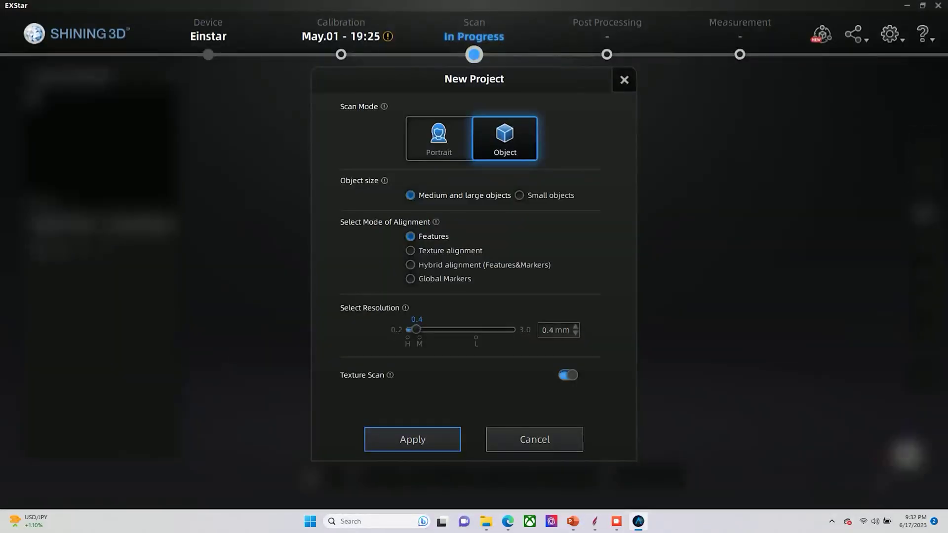
pyautogui.click(411, 279)
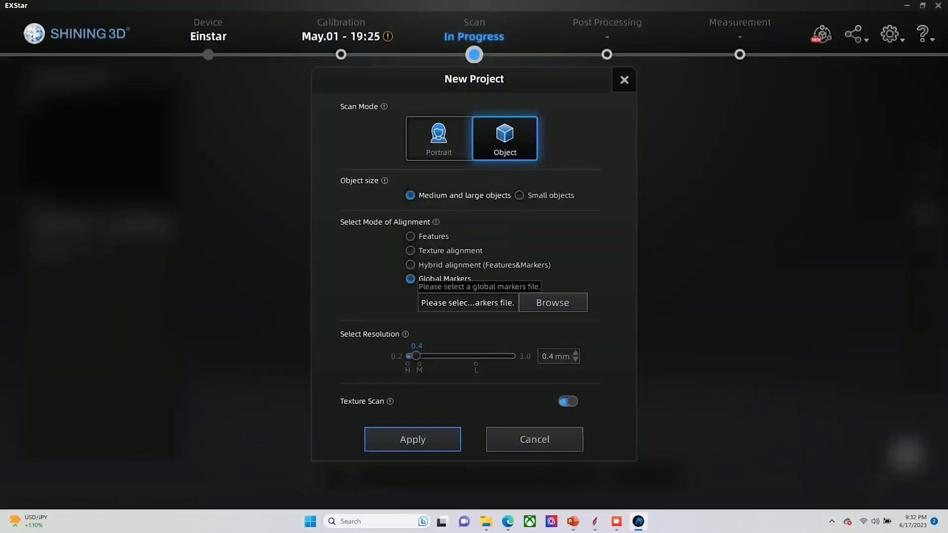
pyautogui.press('Return')
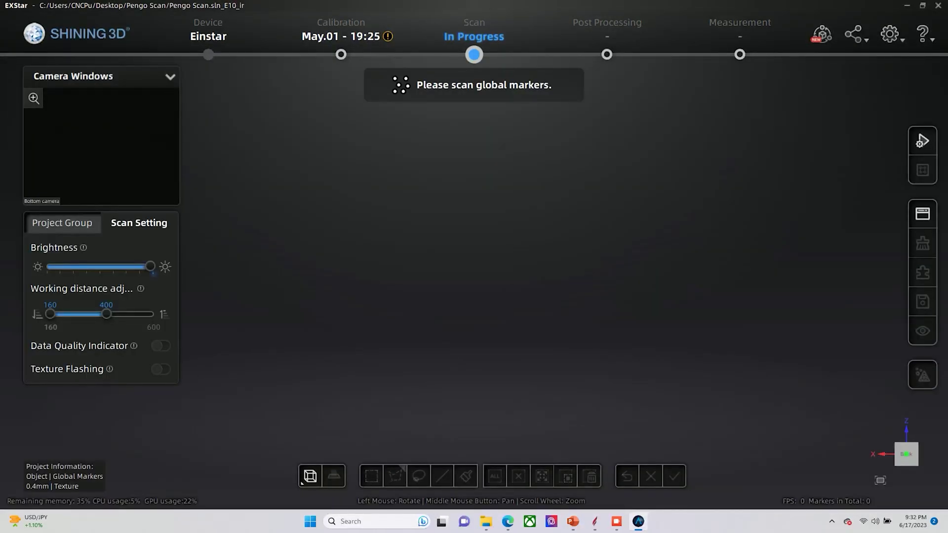
# Step: Lower scan brightness to mid-level, capture the 184 global markers, and optimize them
pyautogui.moveTo(150, 267); pyautogui.dragTo(100, 267)
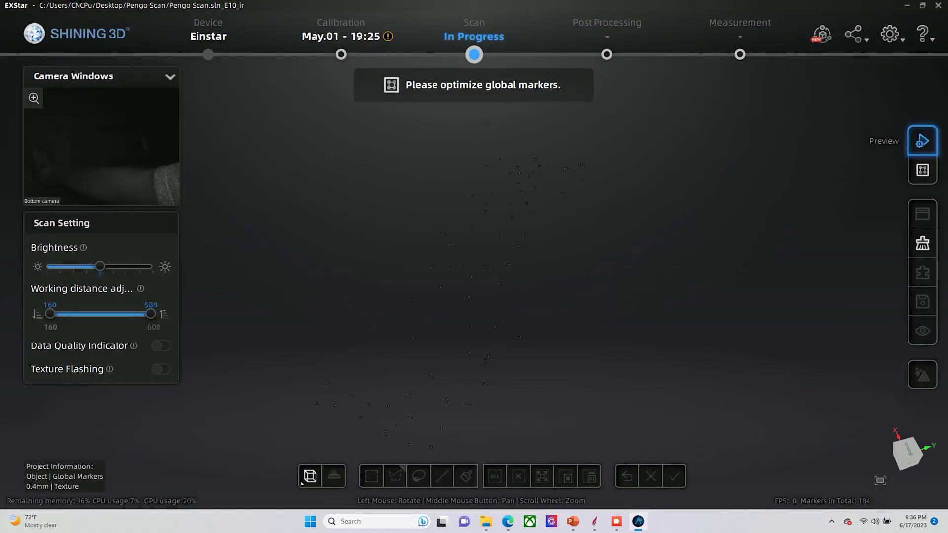
pyautogui.click(923, 170)
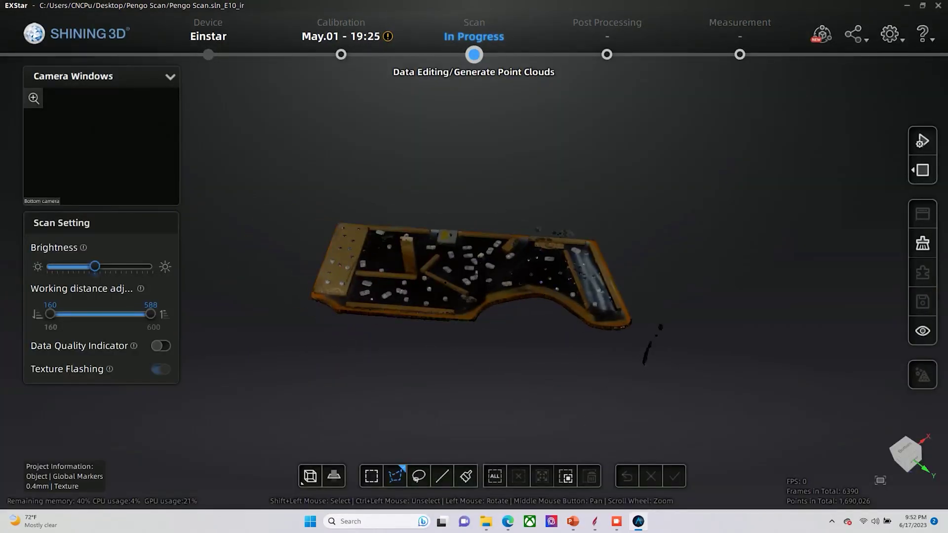
pyautogui.scroll(-3, 472, 277)
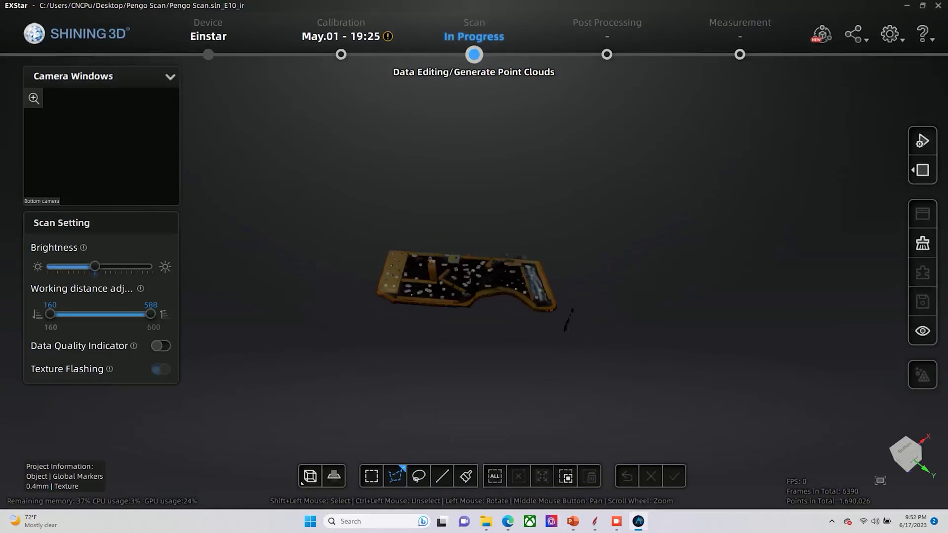
pyautogui.moveTo(467, 284); pyautogui.dragTo(467, 277)
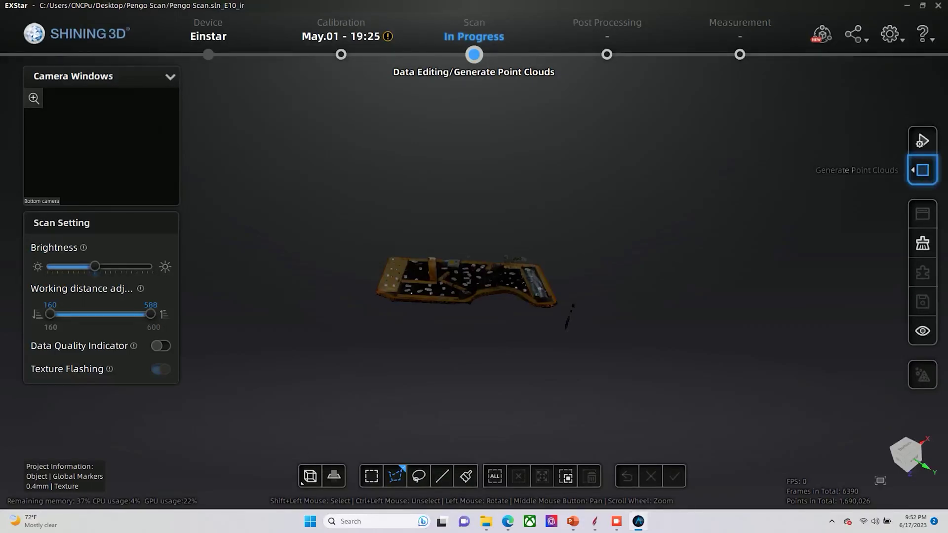
# Step: Resume scanning the cabinet from preview, pause again, and generate the point clouds
pyautogui.click(923, 170)
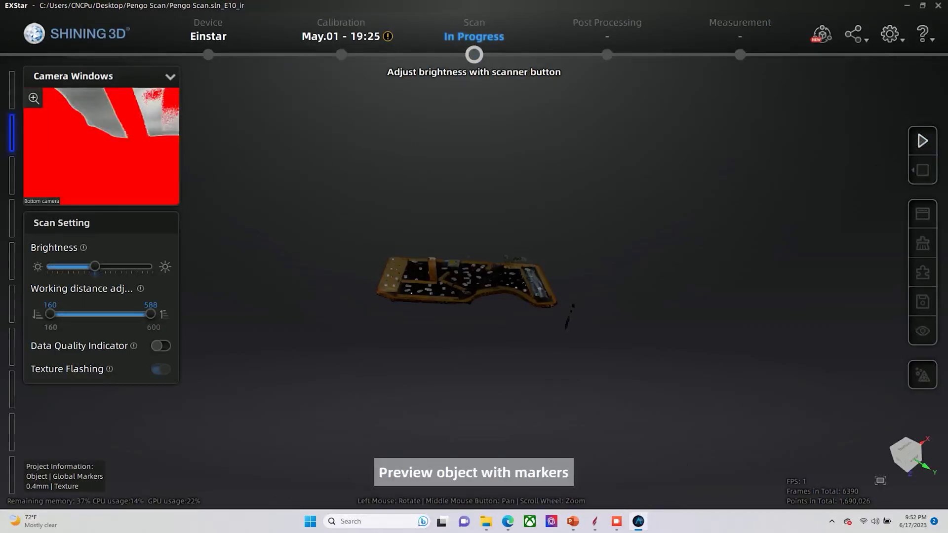
pyautogui.click(923, 141)
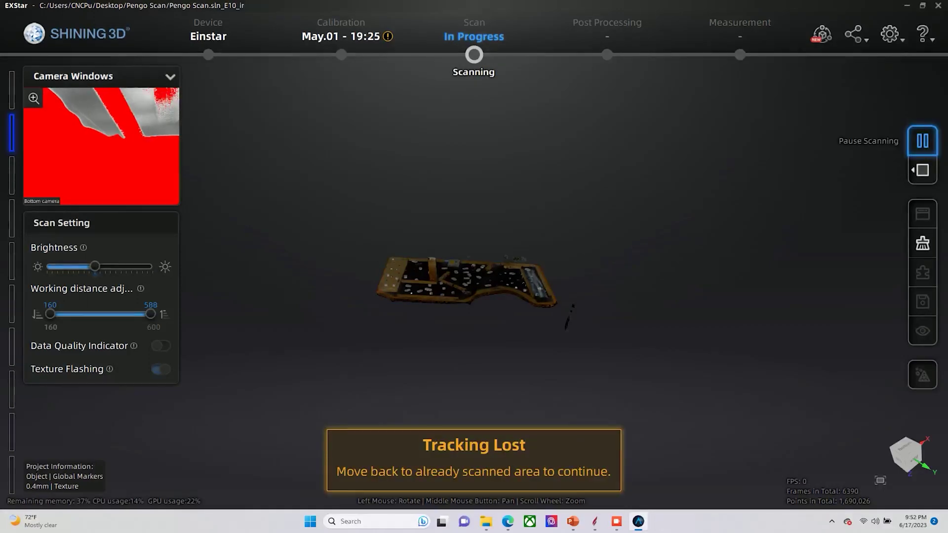
pyautogui.click(923, 140)
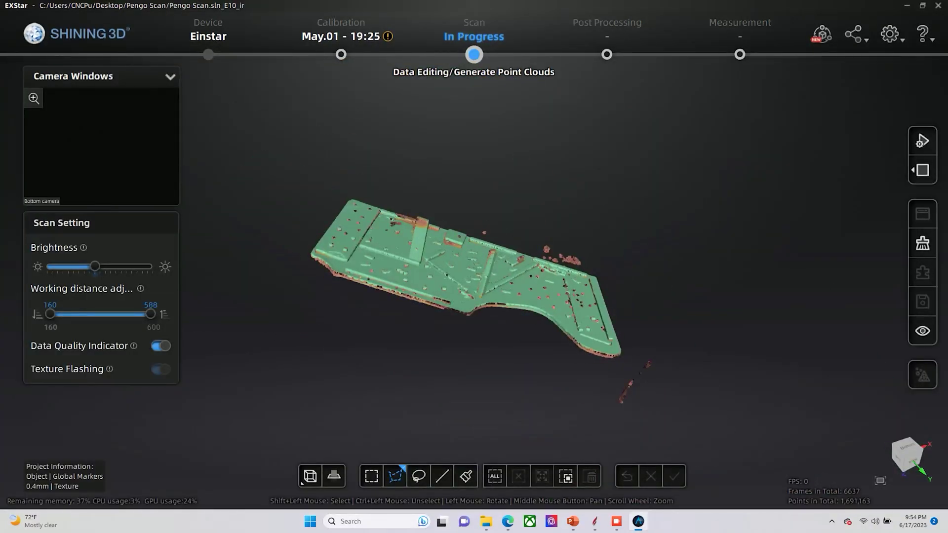
pyautogui.click(922, 170)
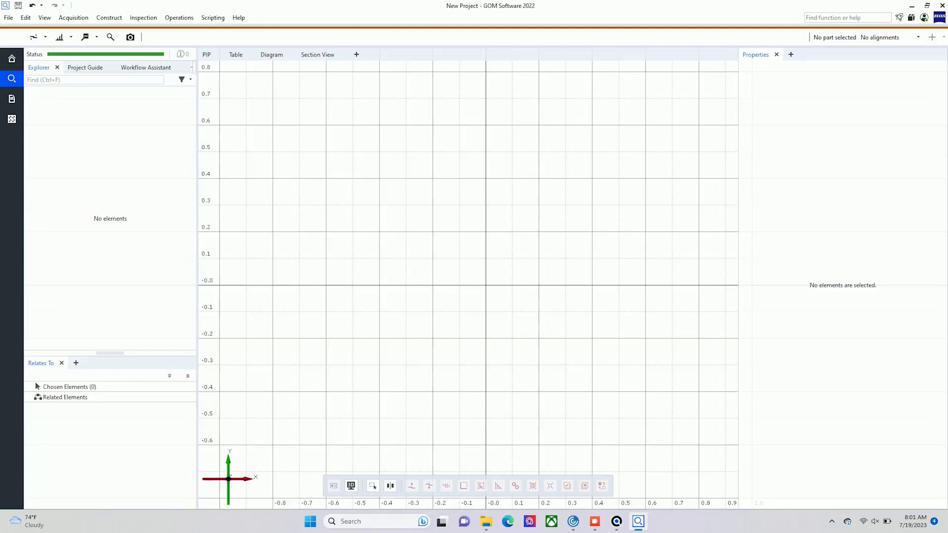
# Step: Import the PengoScan STL mesh as a new part in millimetres
pyautogui.click(8, 18)
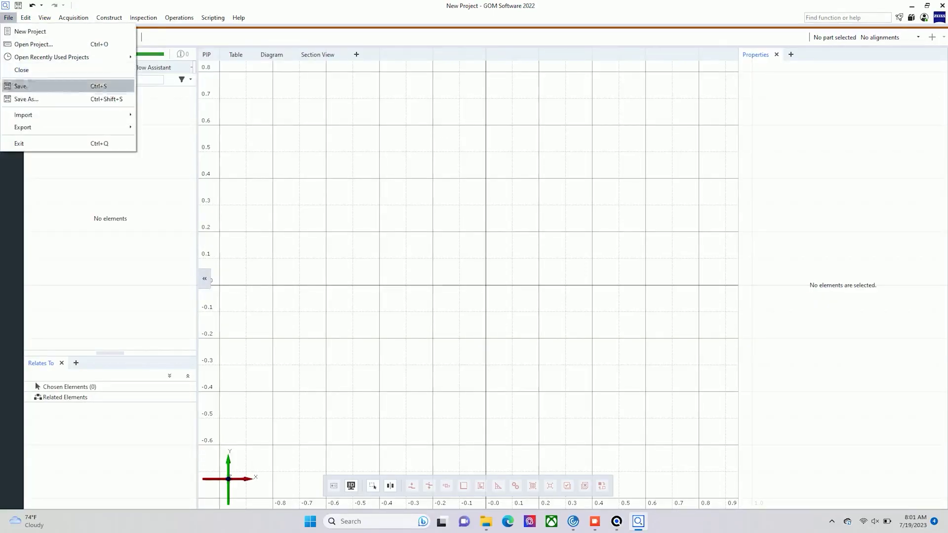
pyautogui.moveTo(23, 127)
pyautogui.moveTo(154, 127)
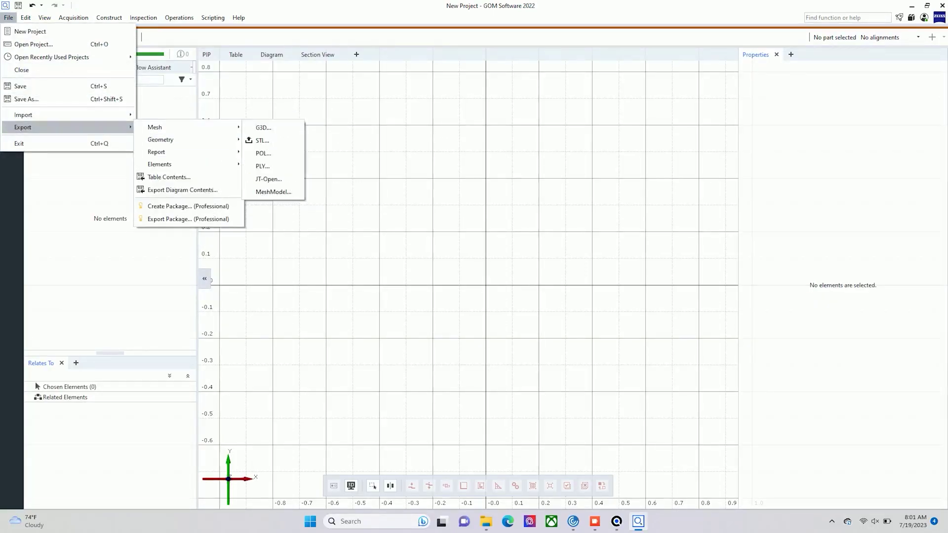
pyautogui.click(237, 131)
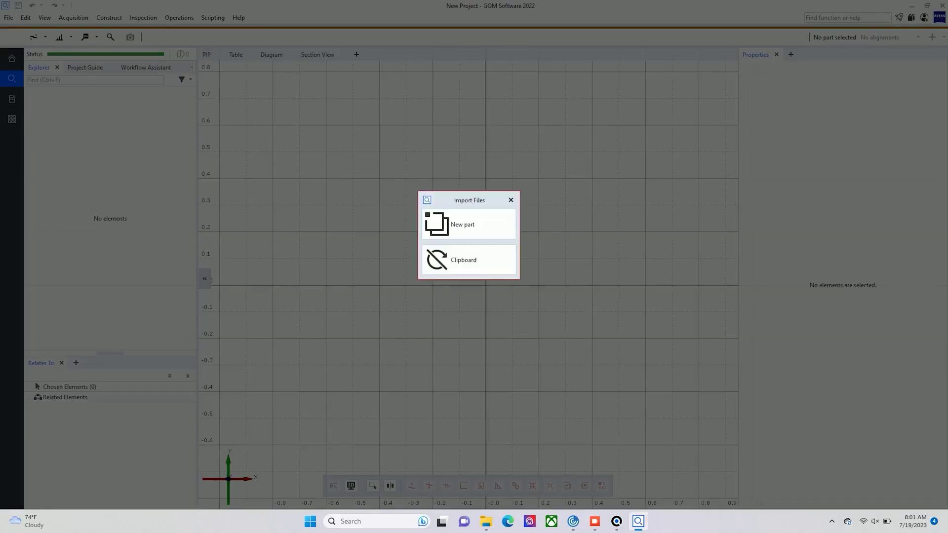
pyautogui.press('Return')
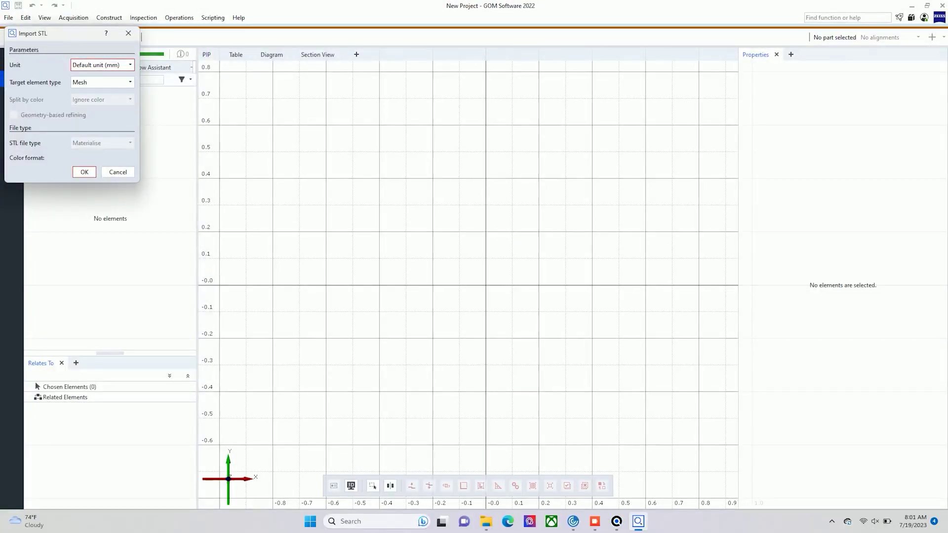
pyautogui.press('Return')
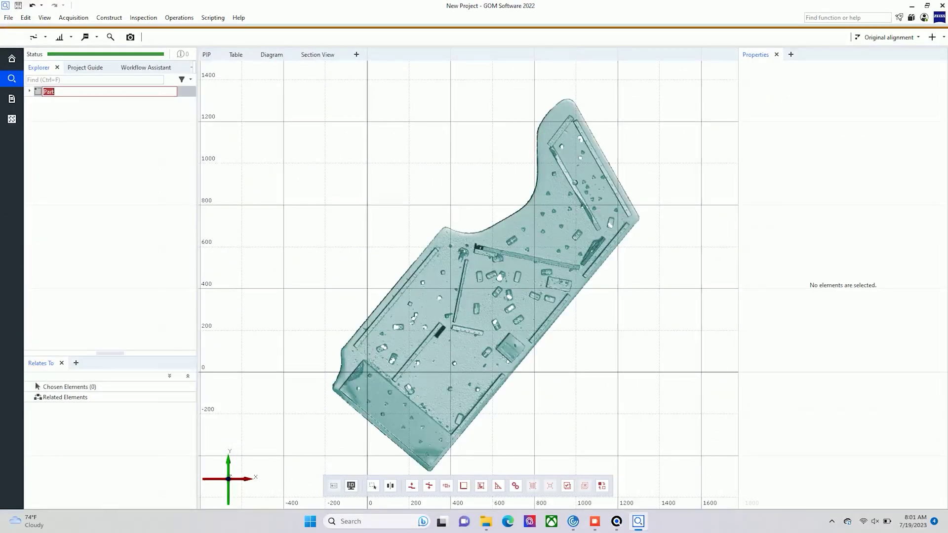
# Step: Keep the default name 'Part' for the imported cabinet mesh
pyautogui.press('Return')
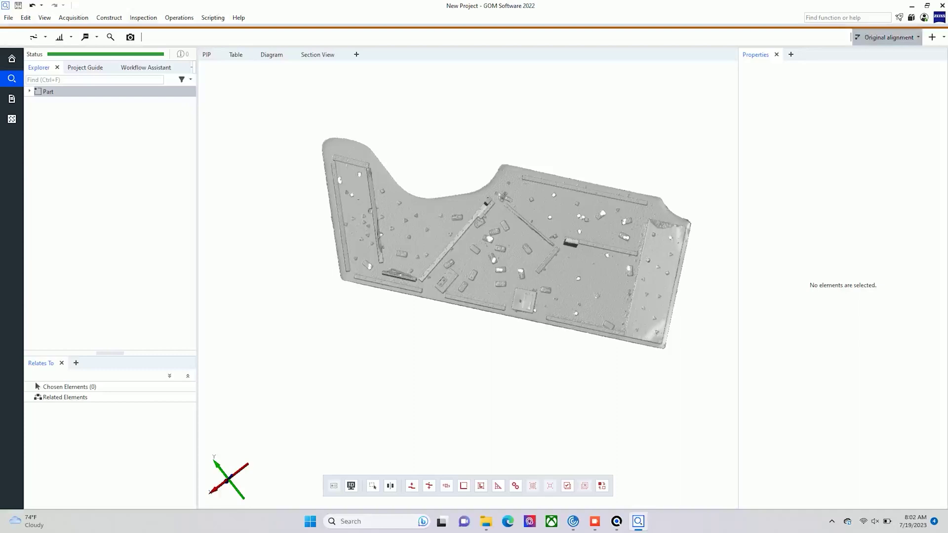
# Step: Begin a new 3-2-1 initial alignment from the alignment dropdown
pyautogui.click(932, 37)
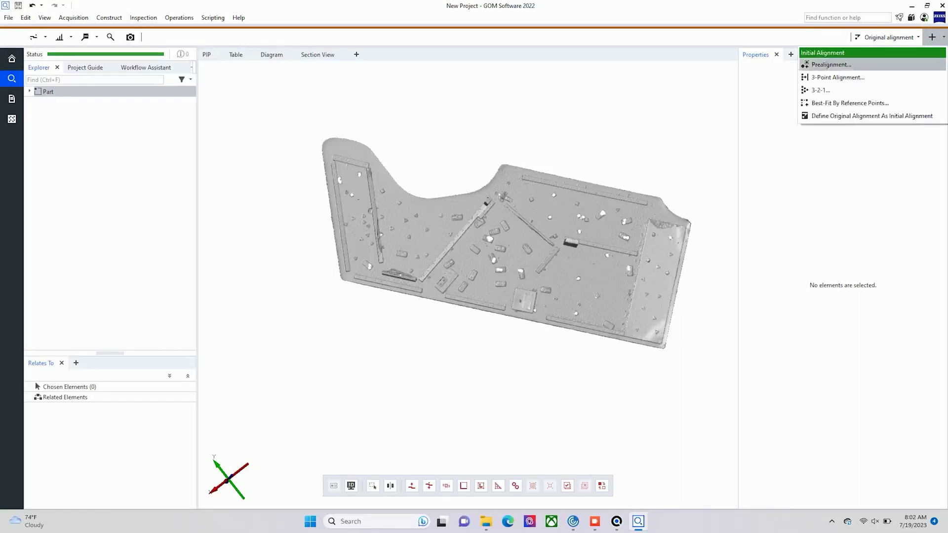
pyautogui.click(820, 90)
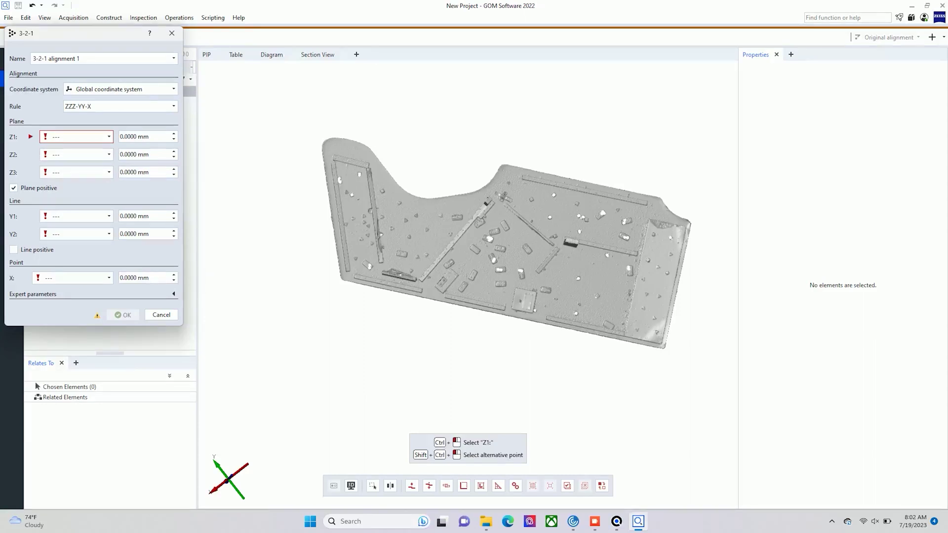
# Step: Pick plane points Z1, Z2 and Z3 on the flat face, then tilt the mesh toward its bottom edge
pyautogui.keyDown('ctrl'); pyautogui.click(412, 219); pyautogui.keyUp('ctrl')
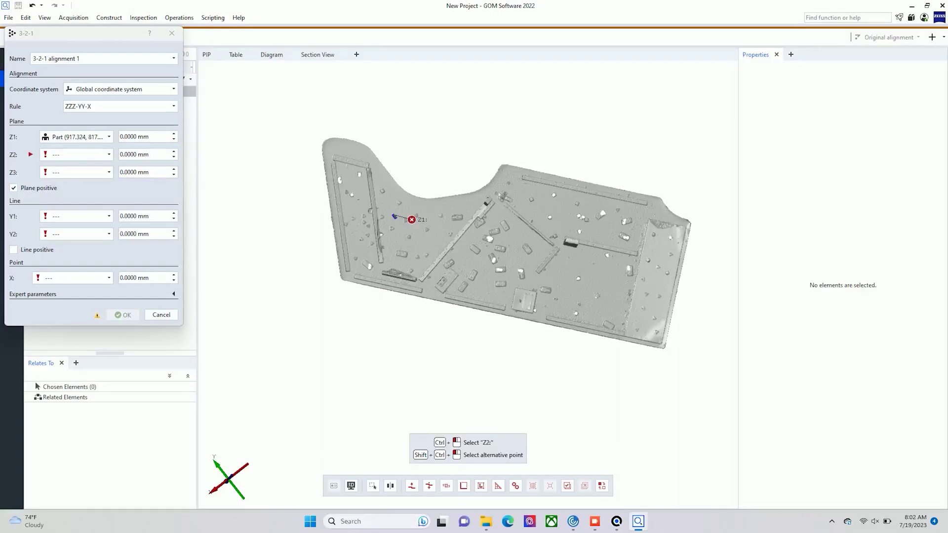
pyautogui.keyDown('ctrl'); pyautogui.click(614, 312); pyautogui.keyUp('ctrl')
pyautogui.keyDown('ctrl'); pyautogui.click(576, 212); pyautogui.keyUp('ctrl')
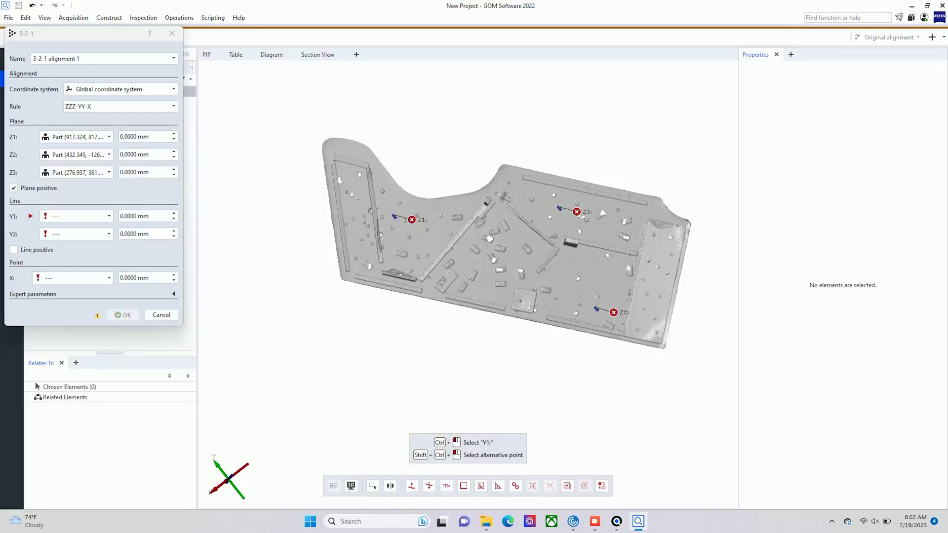
pyautogui.moveTo(572, 242); pyautogui.dragTo(581, 224)
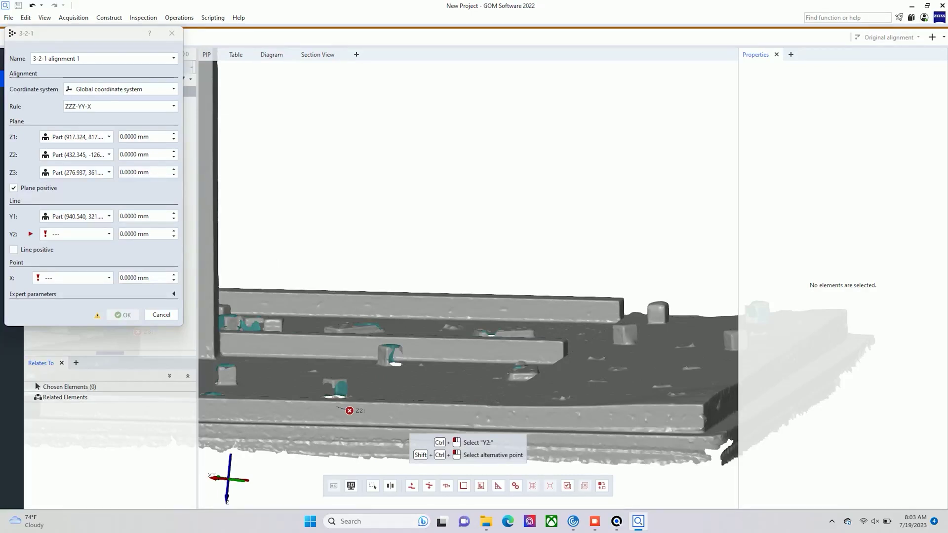
# Step: Pick line point Y2 along the edge and name the alignment '3-2-1 alignment'
pyautogui.click(439, 416)
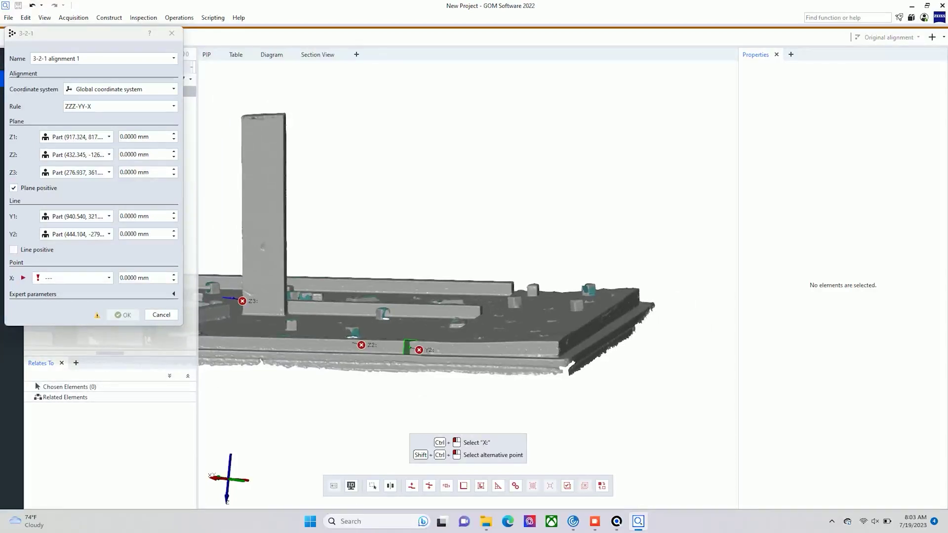
pyautogui.press('Fn')
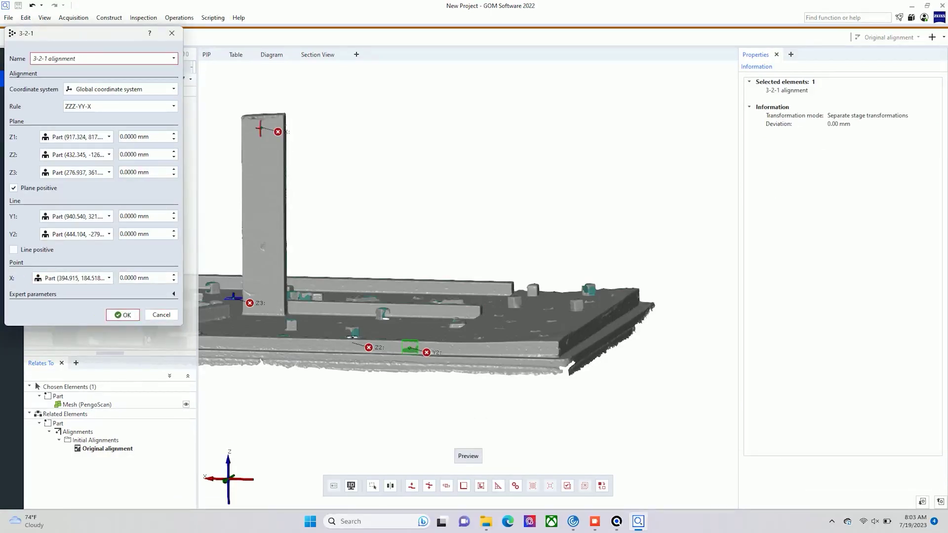
# Step: Switch to top view, set the line direction positive, and apply the 3-2-1 alignment
pyautogui.moveTo(228, 478)
pyautogui.click(225, 481)
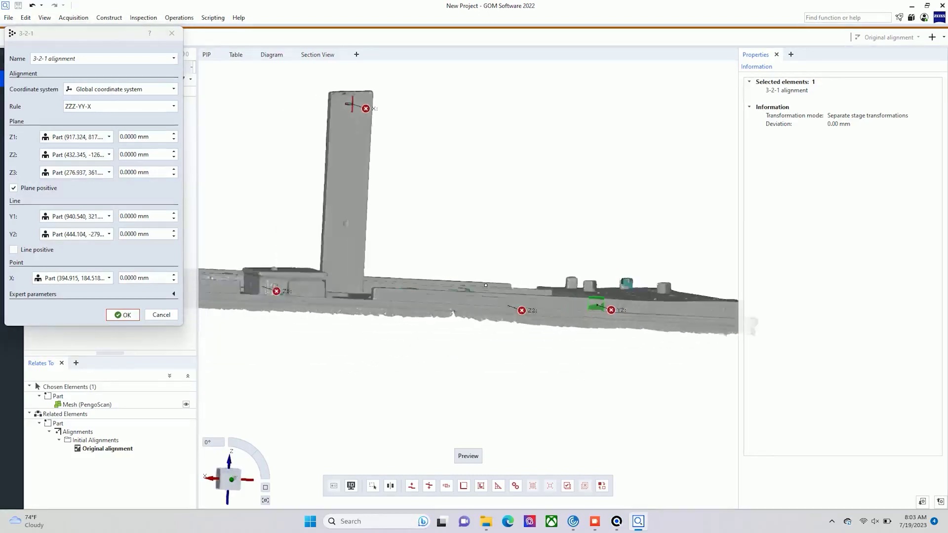
pyautogui.click(231, 473)
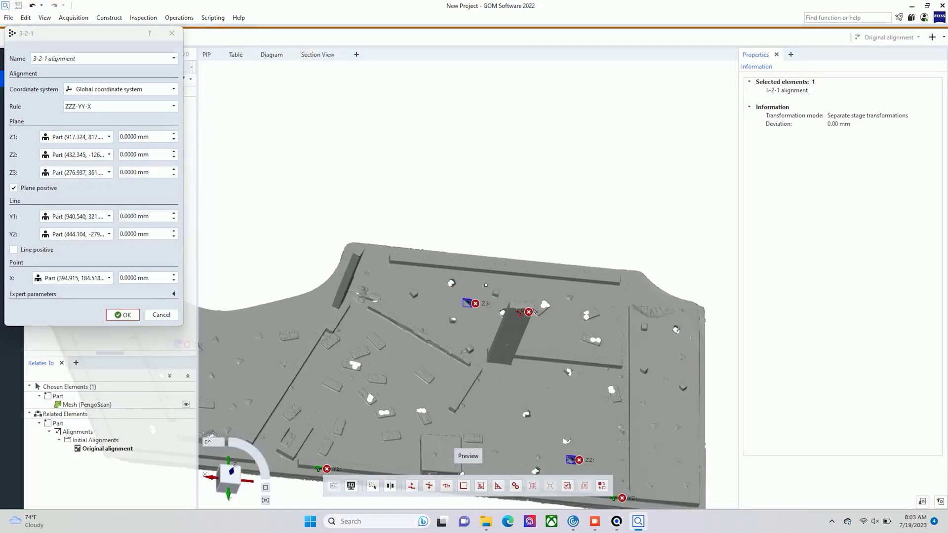
pyautogui.click(13, 250)
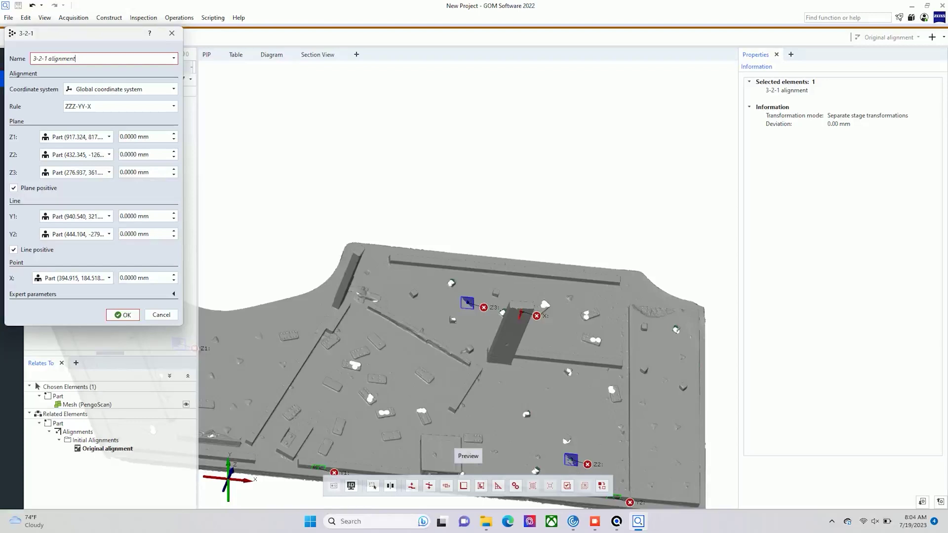
pyautogui.press('Return')
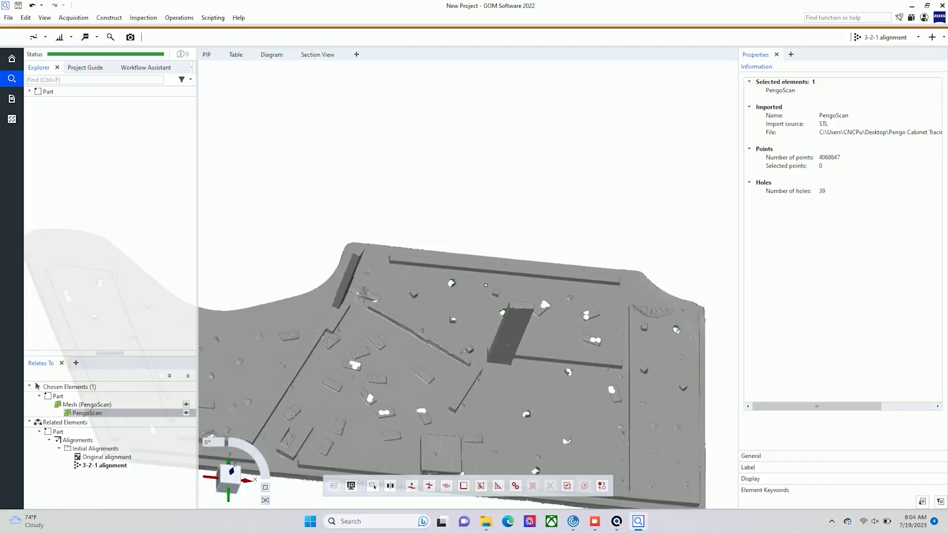
pyautogui.scroll(5, 486, 285)
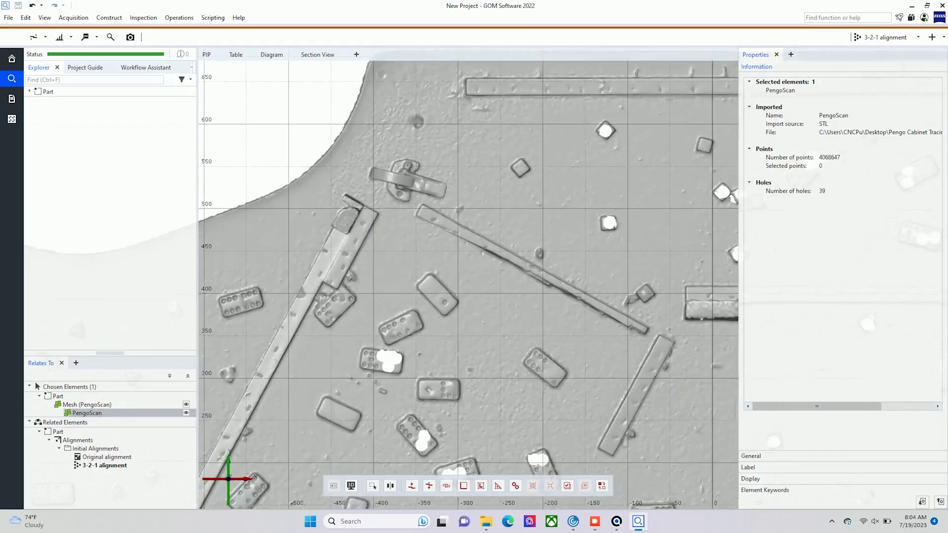
pyautogui.scroll(-10, 325, 416)
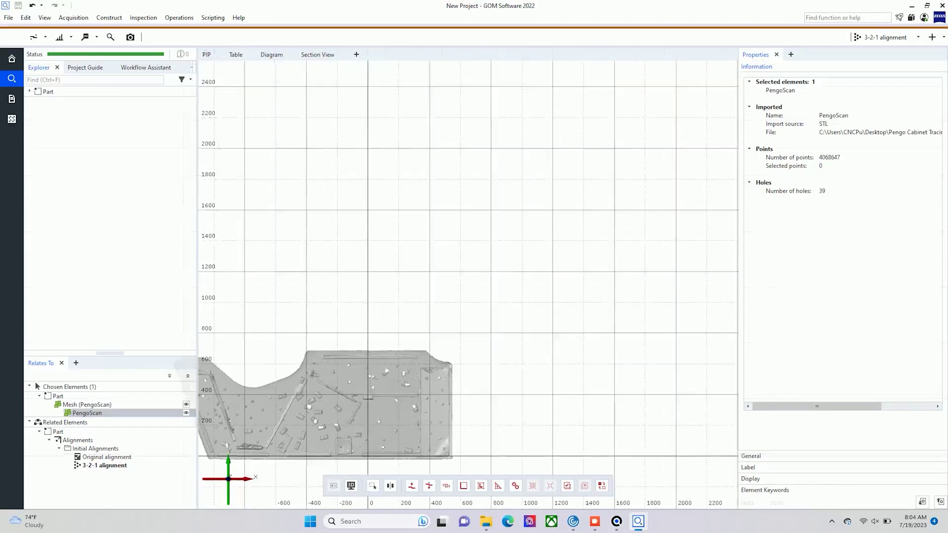
pyautogui.scroll(3, 346, 410)
pyautogui.scroll(-5, 346, 410)
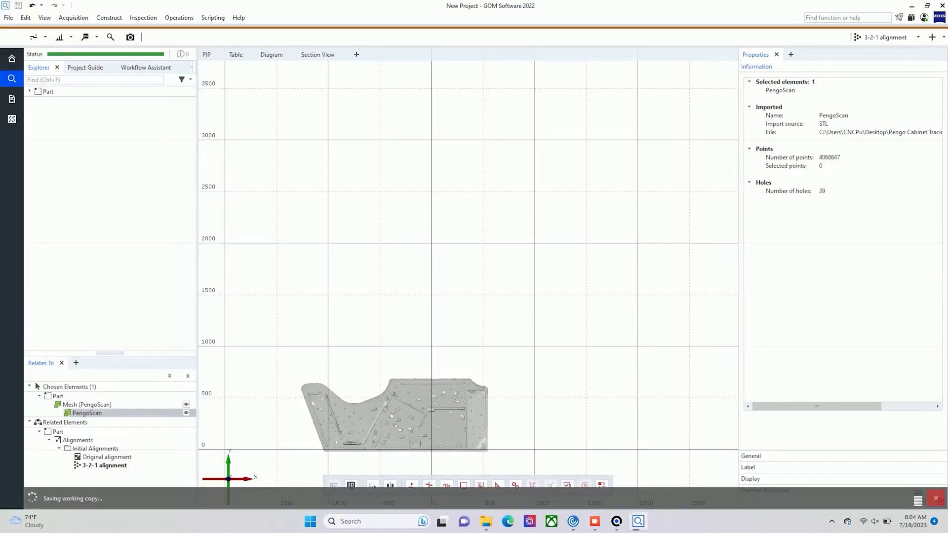
pyautogui.scroll(2, 383, 434)
pyautogui.scroll(4, 378, 431)
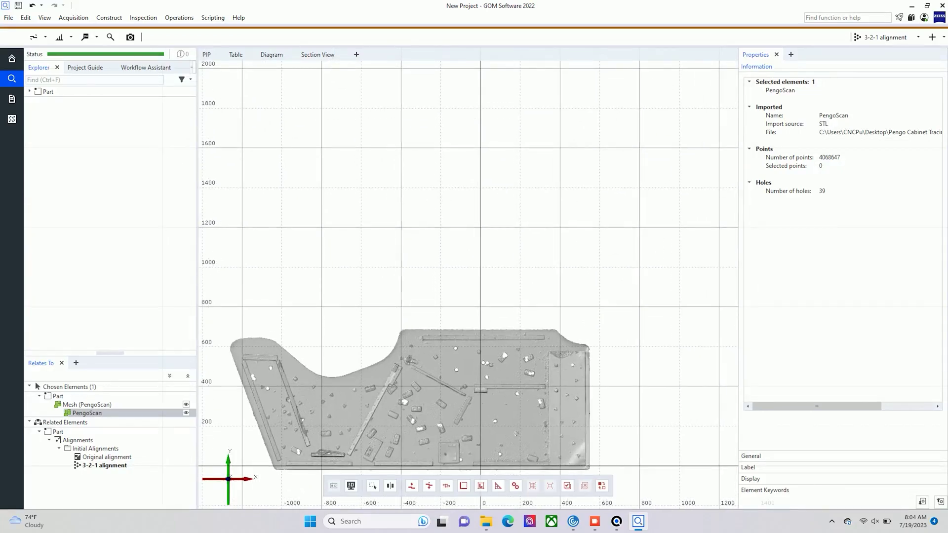
# Step: Set up an STL mesh export with the filename PengoScan-aligned.stl
pyautogui.click(8, 17)
pyautogui.moveTo(30, 115)
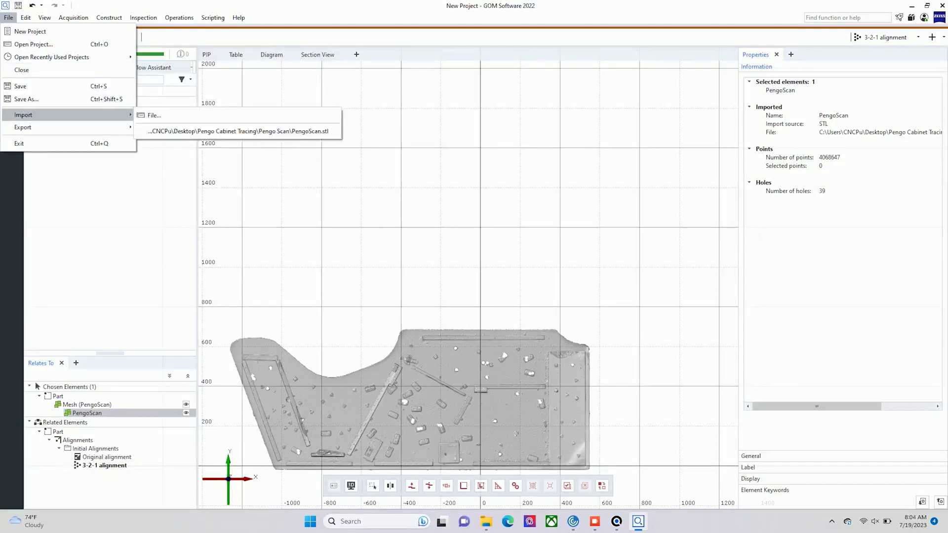
pyautogui.moveTo(163, 126)
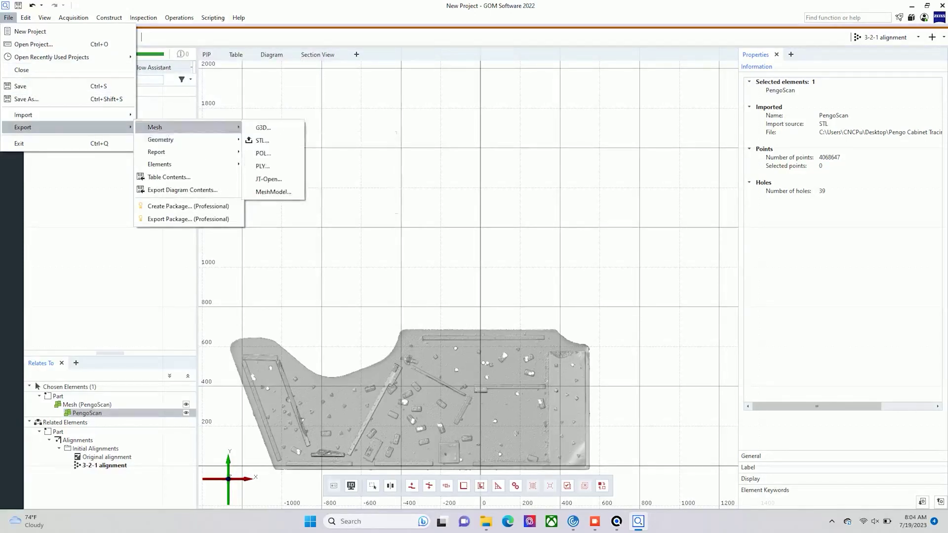
pyautogui.click(262, 140)
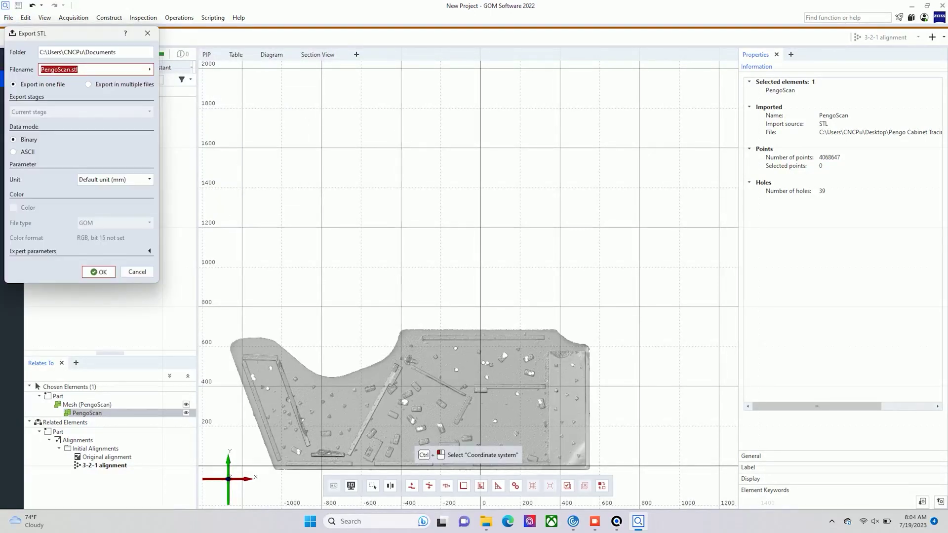
pyautogui.click(70, 69)
pyautogui.write('-alligned')
pyautogui.press('BackSpace')
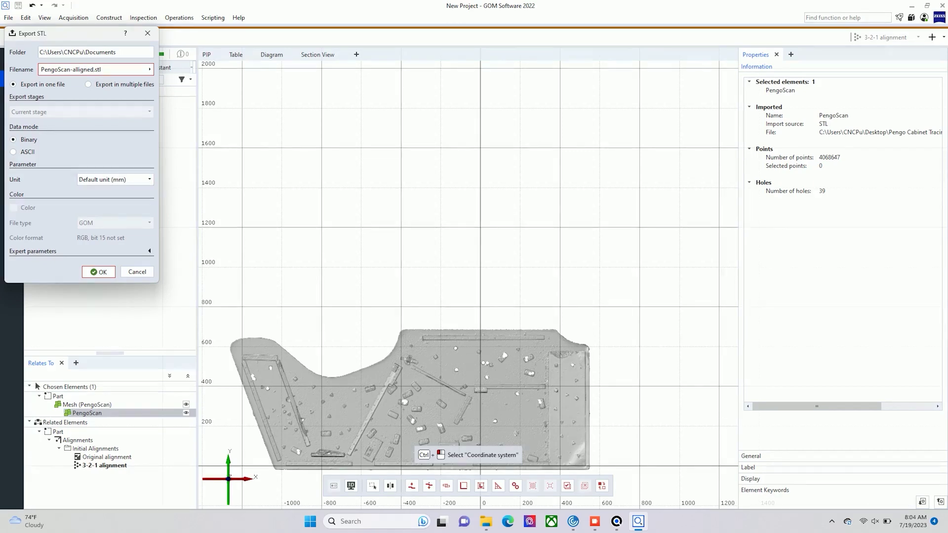